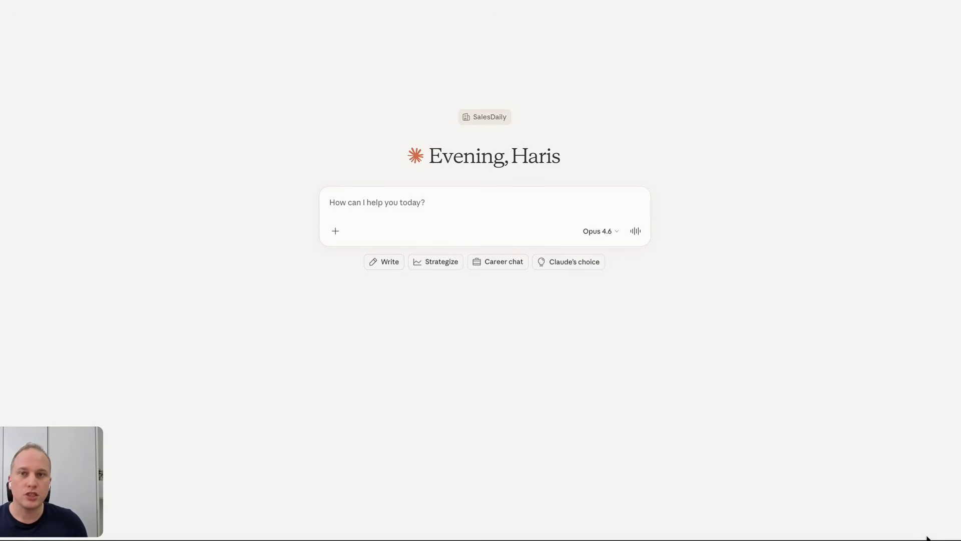
# Ask for all major Freshworks news from the last 90 days, including acquisitions, funding, leadership changes and layoffs, organized by date with the most recent first
pyautogui.click(479, 204)
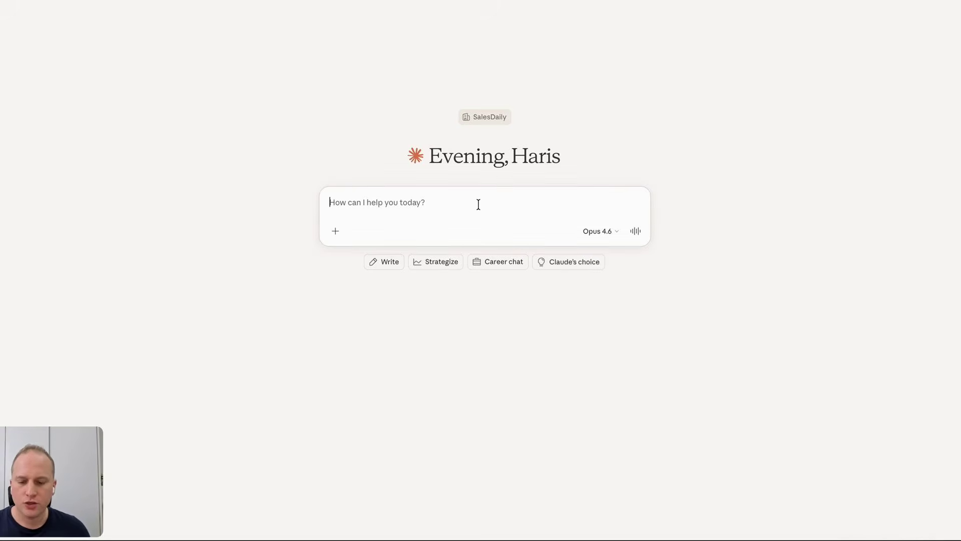
pyautogui.write('Search for all major news about Freshworks from the last 90 days. I want everything: acquisitions, partnerships, funding, leadership changes, product launches, market expansions, layoffs, reorgs, earnings highlights, analyst commentary. Organize it by date, most recent first.')
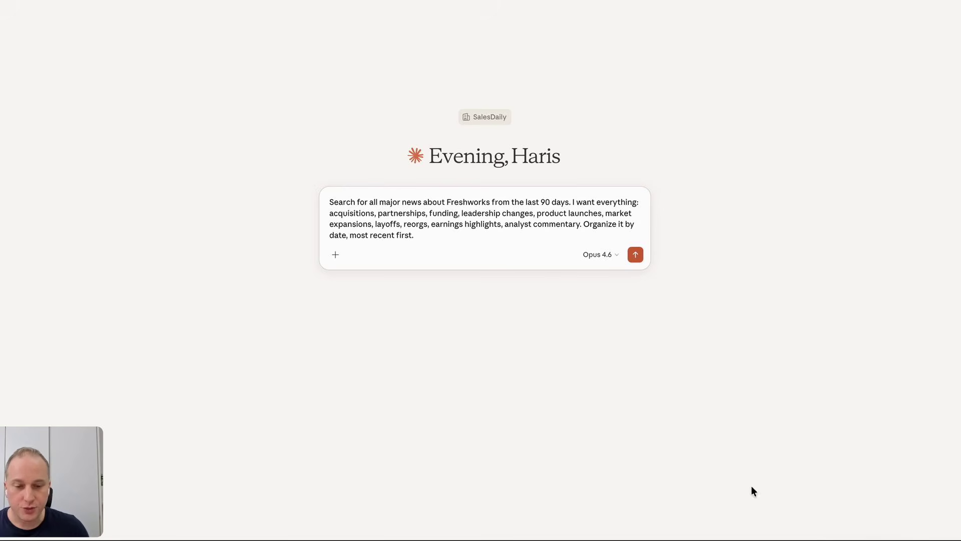
pyautogui.press('Return')
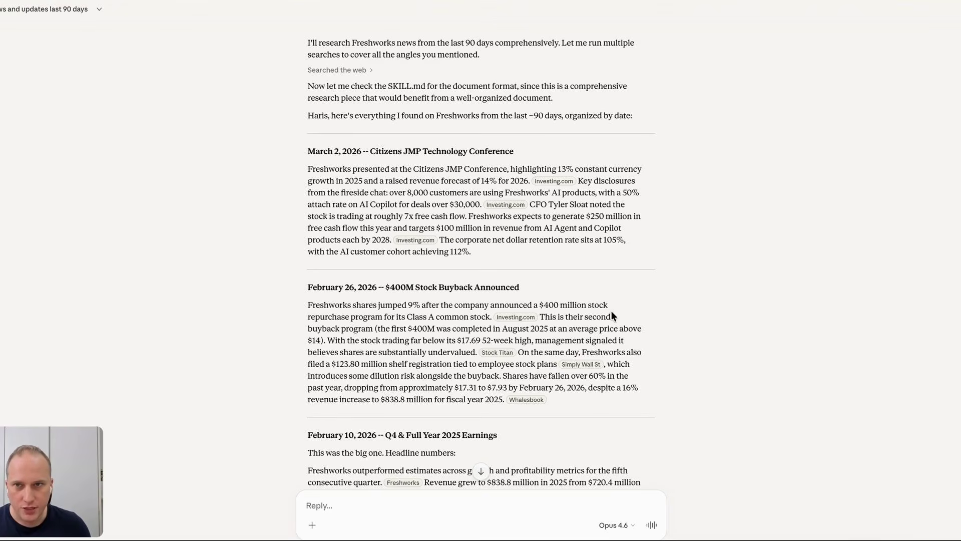
# Check the attached product_one_pager.pdf and submit the prompt to rank the events by urgency or relevance for selling a talent development platform
pyautogui.scroll(-1, 590, 308)
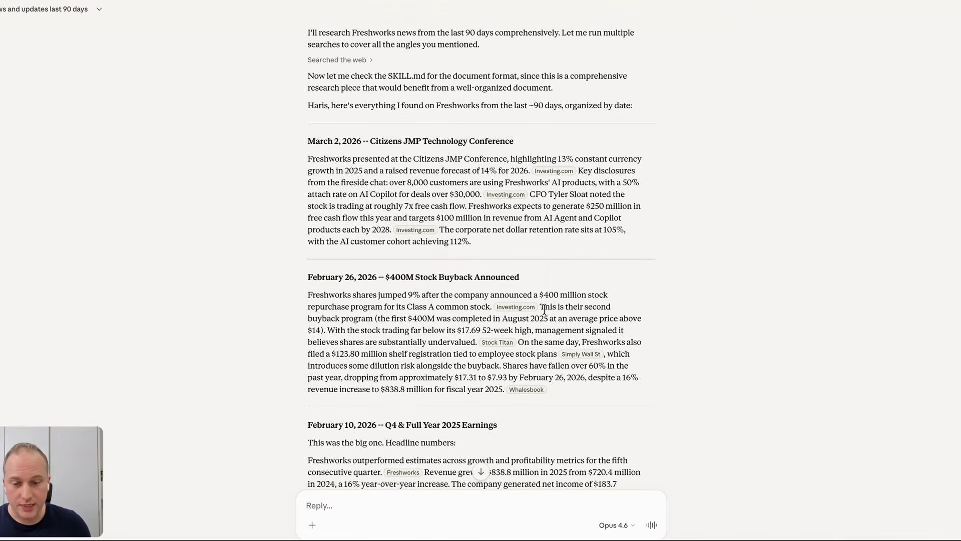
pyautogui.moveTo(527, 311)
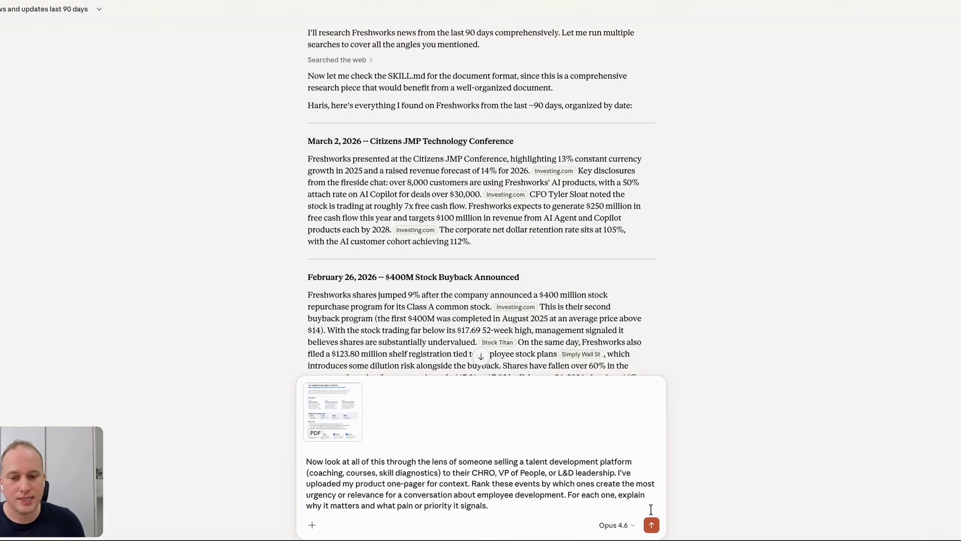
pyautogui.click(336, 411)
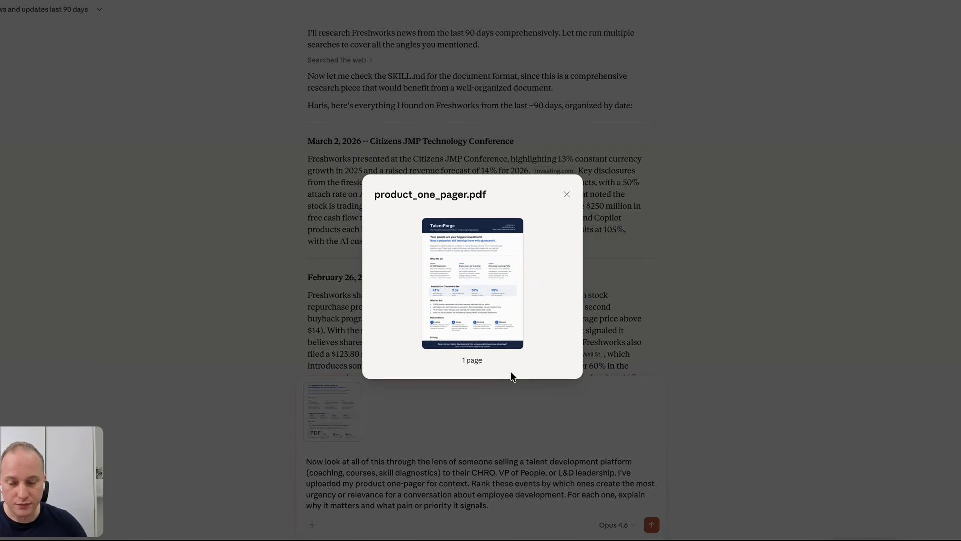
pyautogui.moveTo(483, 299)
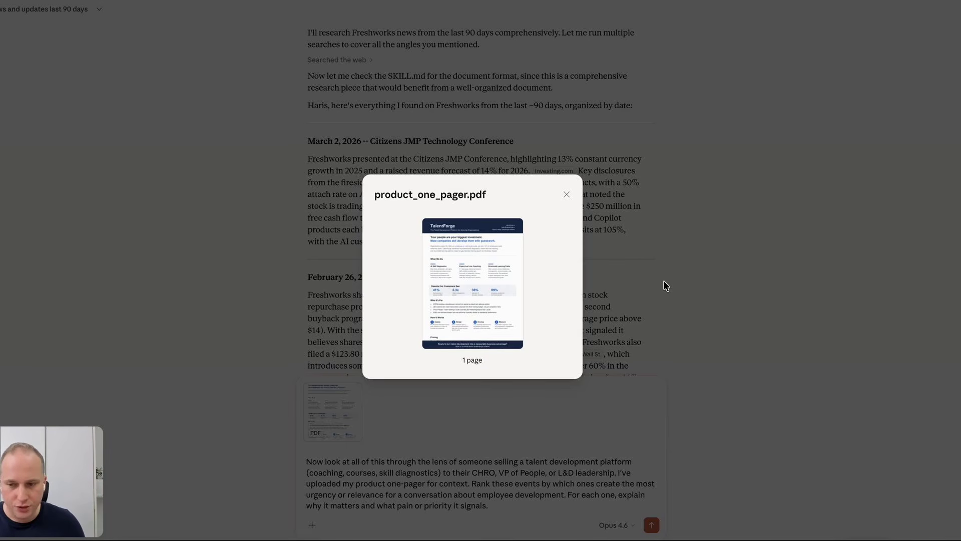
pyautogui.click(709, 286)
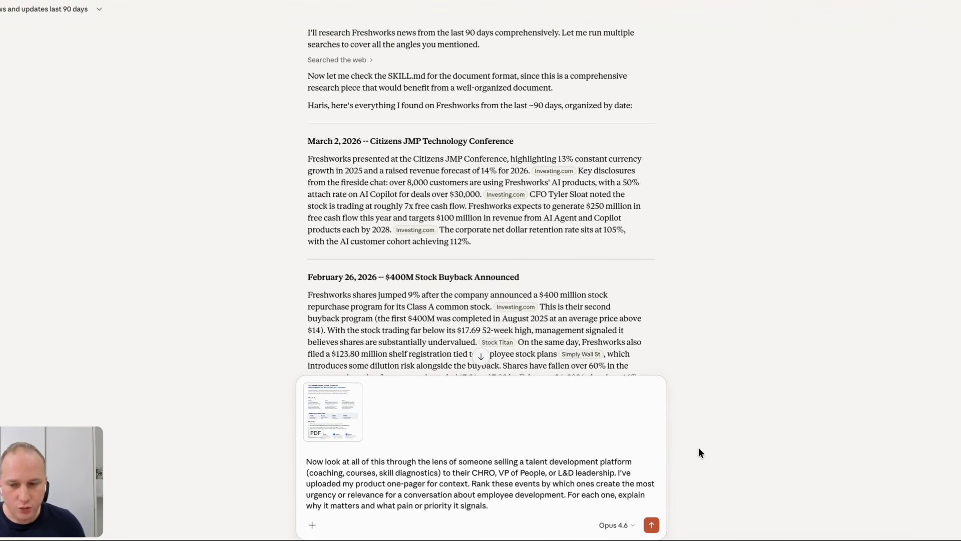
pyautogui.press('Return')
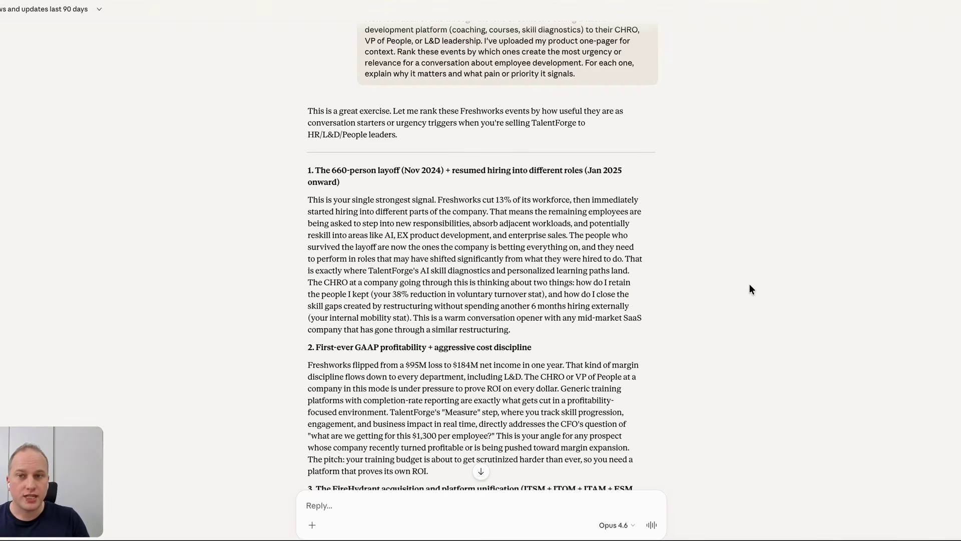
# Ask for a natural opening line, 3 discovery questions and a talent development hypothesis for each of the top 3 most relevant events
pyautogui.write('For the top 3 most relevant events, give me: a natural opening line for the call that references the event without sounding like I just googled them, 3 discovery questions that dig into the implications of that event, and a hypothesis for how it connects to a talent development problem we solve.')
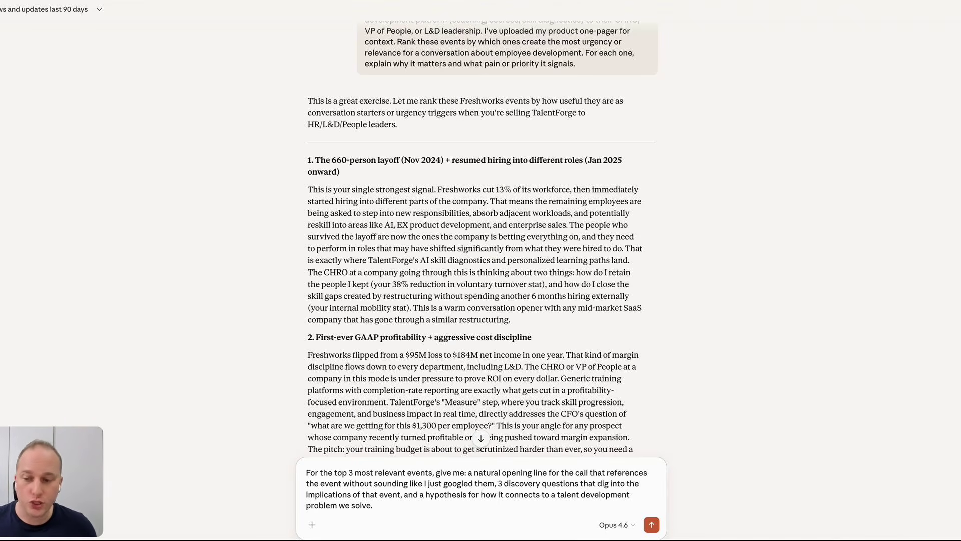
pyautogui.press('Return')
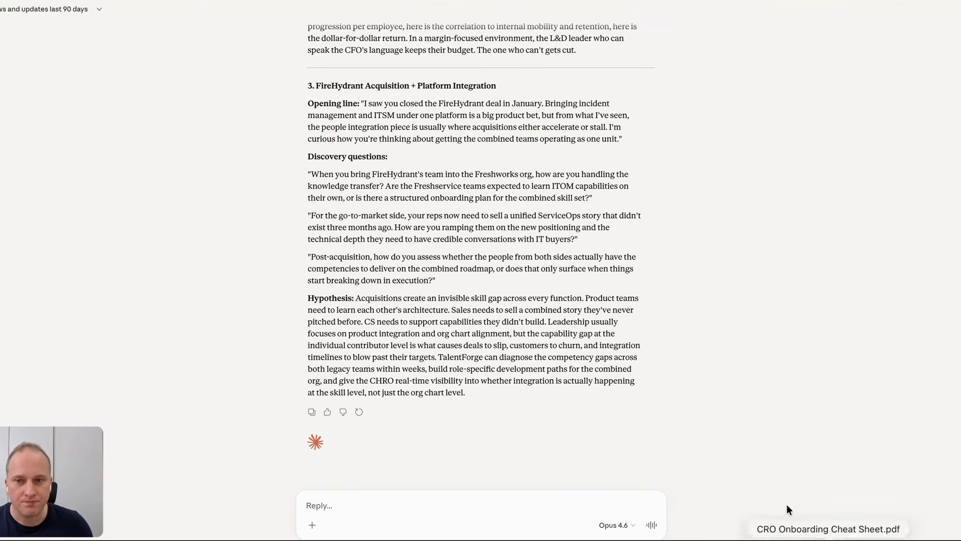
# Review the opening lines and discovery questions, and ask which topics to avoid on the call, such as controversies, sensitive layoffs, bad press or failed initiatives
pyautogui.scroll(4, 554, 255)
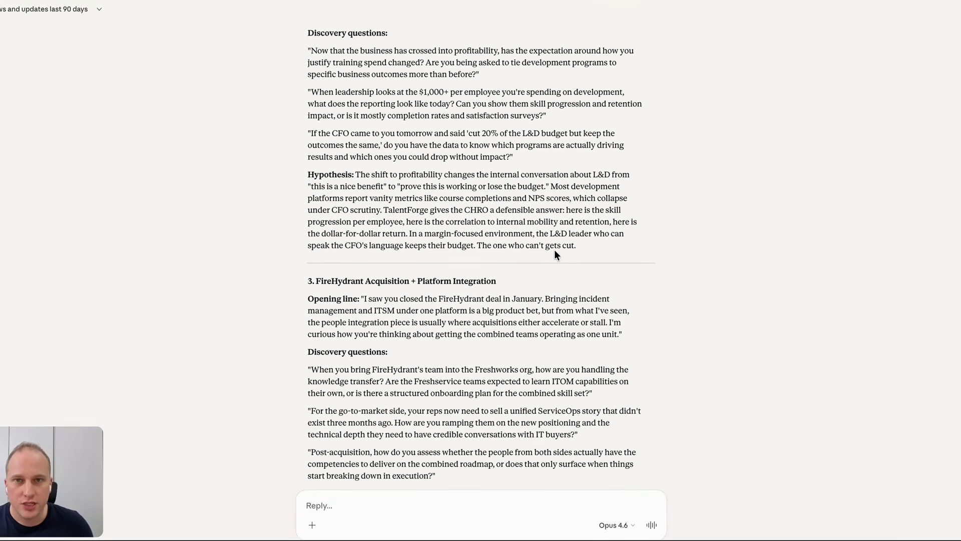
pyautogui.scroll(2, 555, 254)
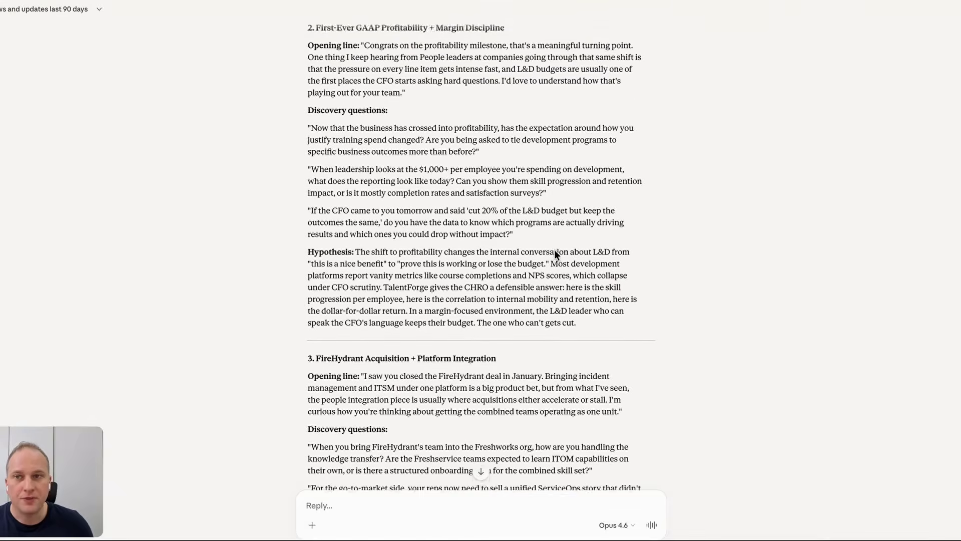
pyautogui.scroll(1, 554, 254)
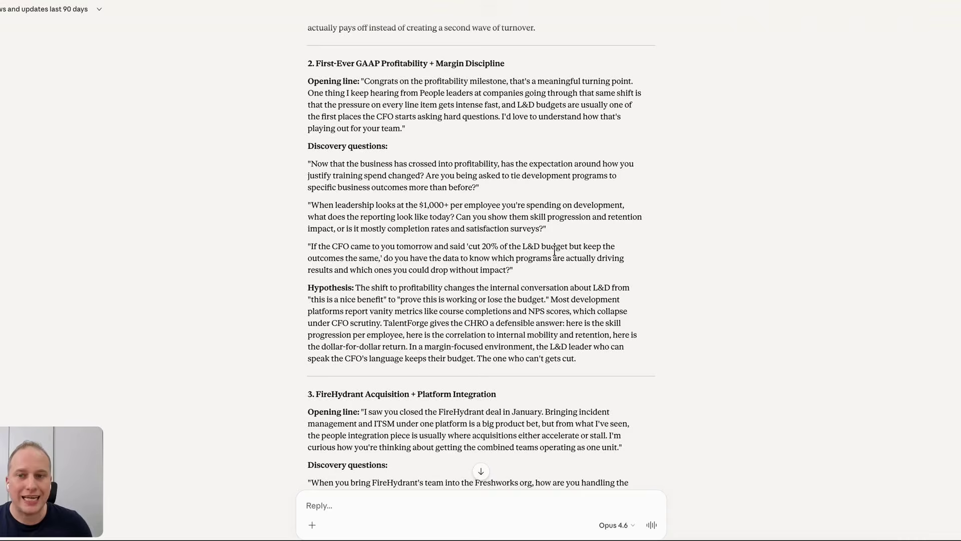
pyautogui.scroll(1, 555, 250)
pyautogui.scroll(1, 554, 253)
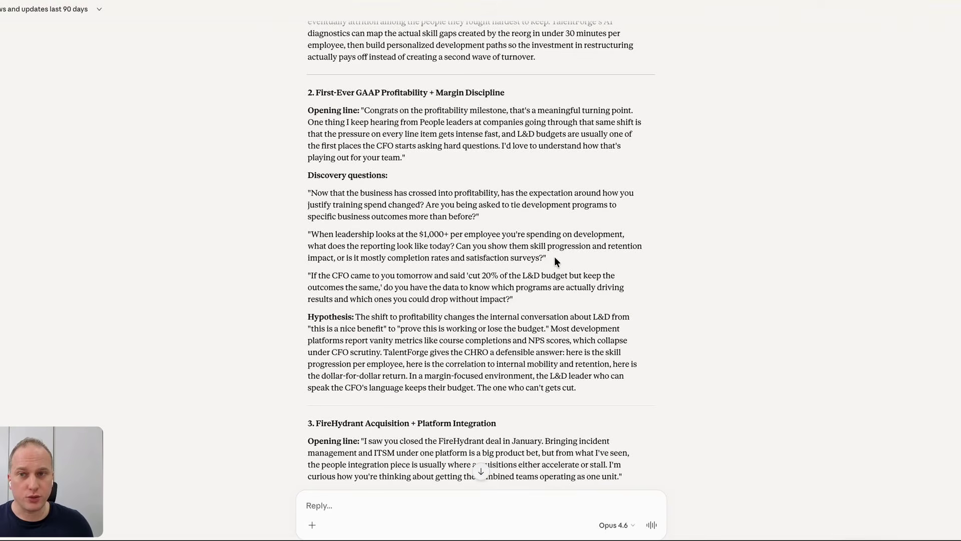
pyautogui.scroll(5, 554, 256)
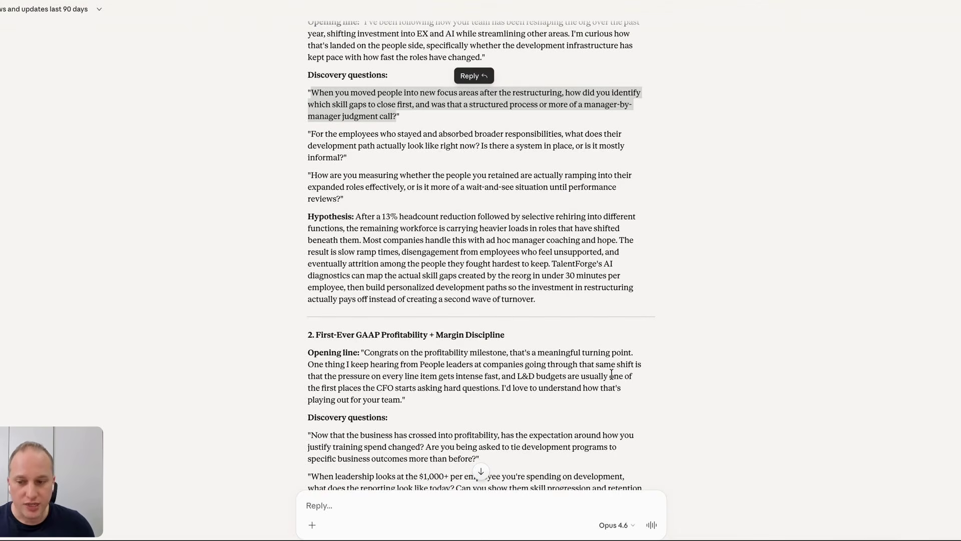
pyautogui.write('Based on everything you found, what topics should I avoid on this call? Any recent controversies, sensitive layoffs, bad press, failed initiatives, or anything that could make the conversation awkward if I bring it up?')
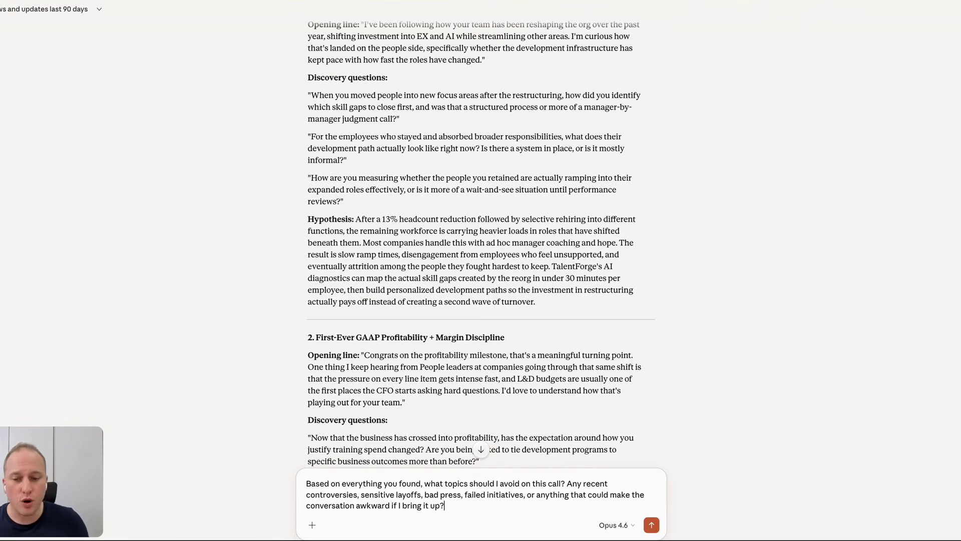
pyautogui.press('Return')
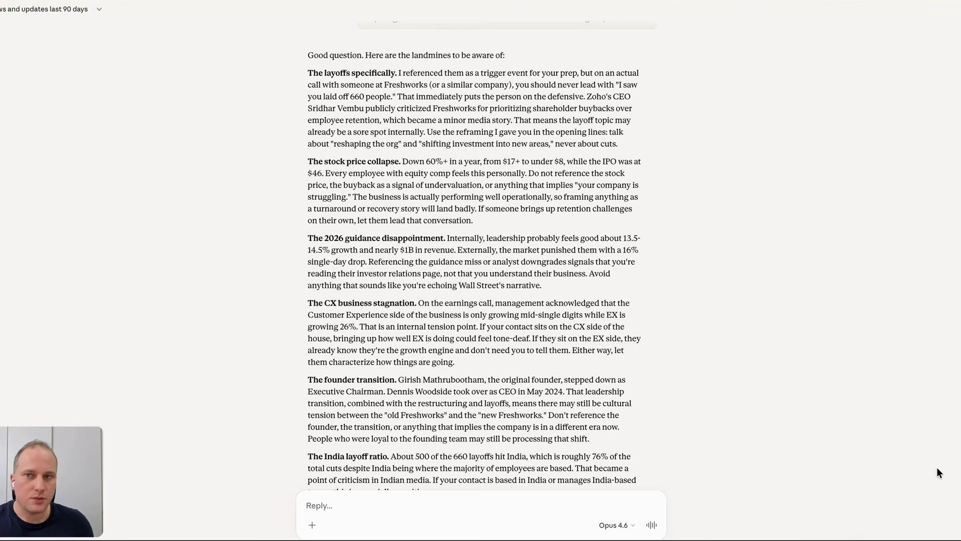
# Request a printable 2-page call prep cheat sheet: company overview, top 3 priorities and product connection on page 1; opening lines, discovery questions and landmines on page 2
pyautogui.write("Take everything from this conversation and turn it into a 2-page call prep cheat sheet I can print out and have next to me during the call. Page 1: company overview, their top 3 priorities right now, and the connection to what I sell. Page 2: my opening line options, discovery questions grouped by topic, and the landmines to avoid. Keep it tight, no fluff. Format it so it's easy to scan at a glance.")
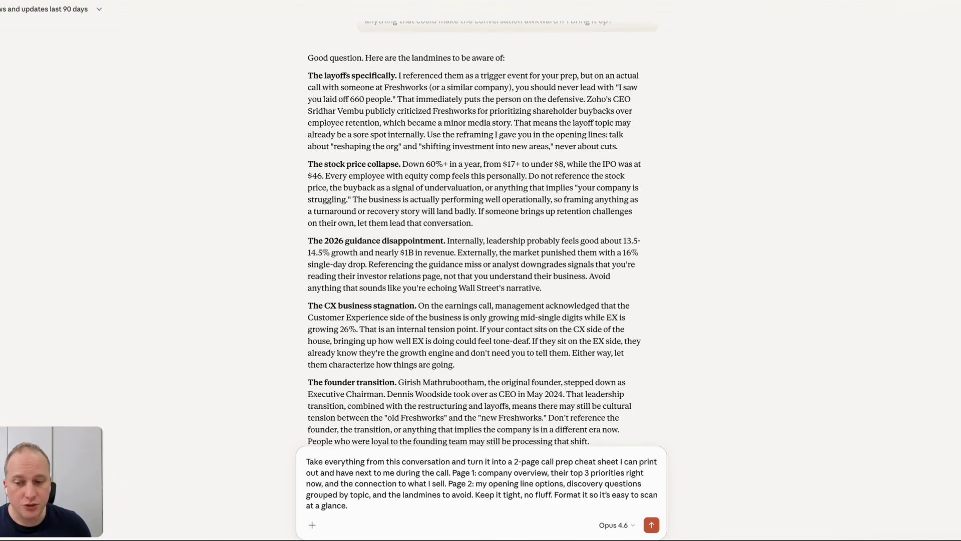
pyautogui.press('Return')
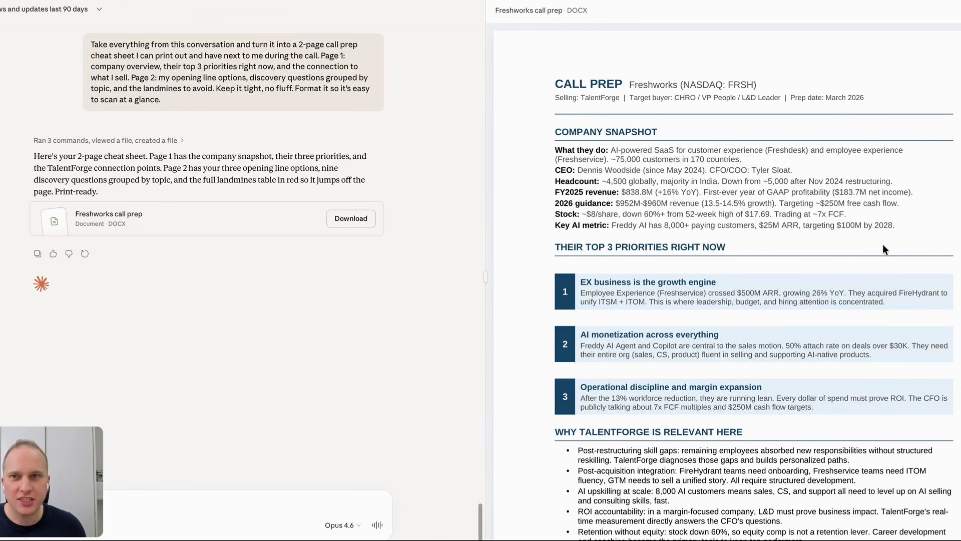
# Read through both pages of the Freshworks call prep document, from the company snapshot to the opening lines and discovery questions
pyautogui.scroll(-2, 884, 250)
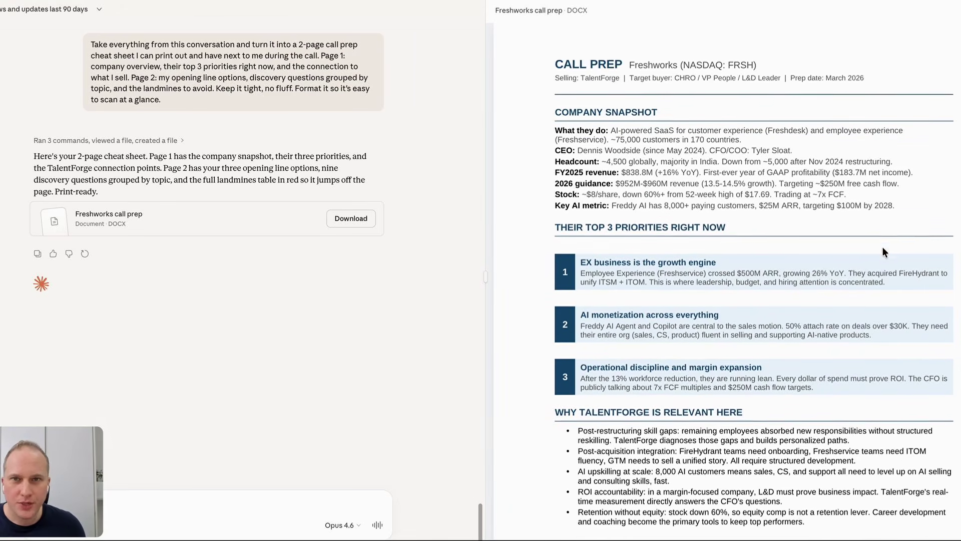
pyautogui.scroll(-5, 883, 250)
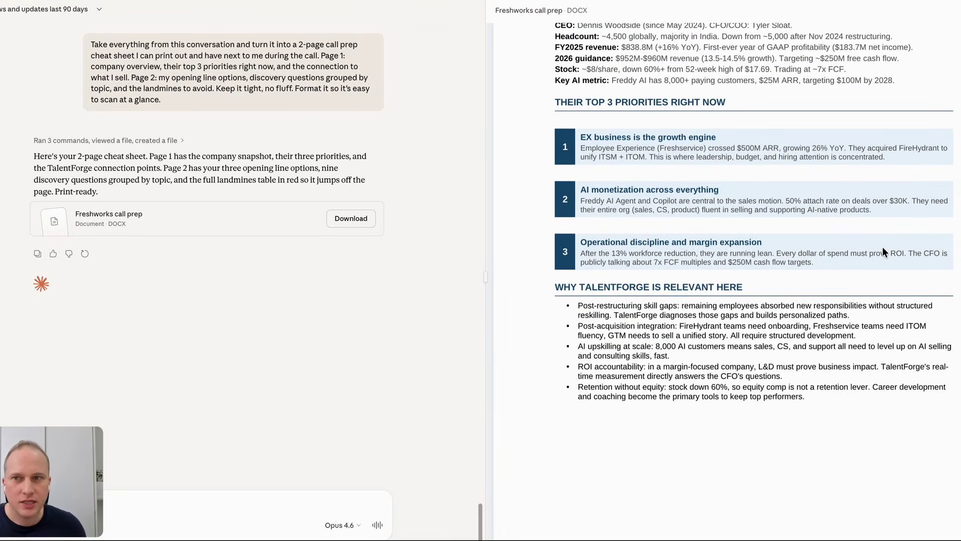
pyautogui.scroll(-6, 883, 248)
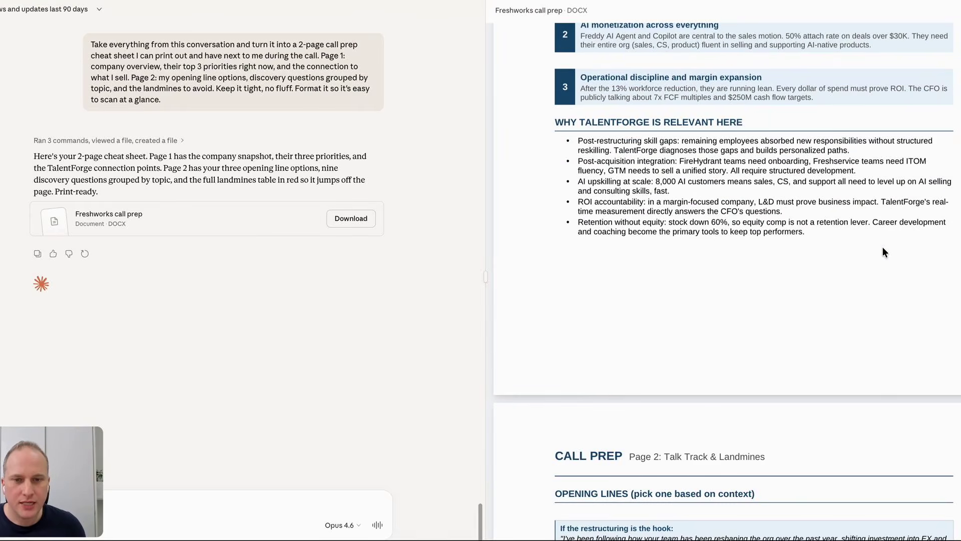
pyautogui.scroll(-1, 883, 247)
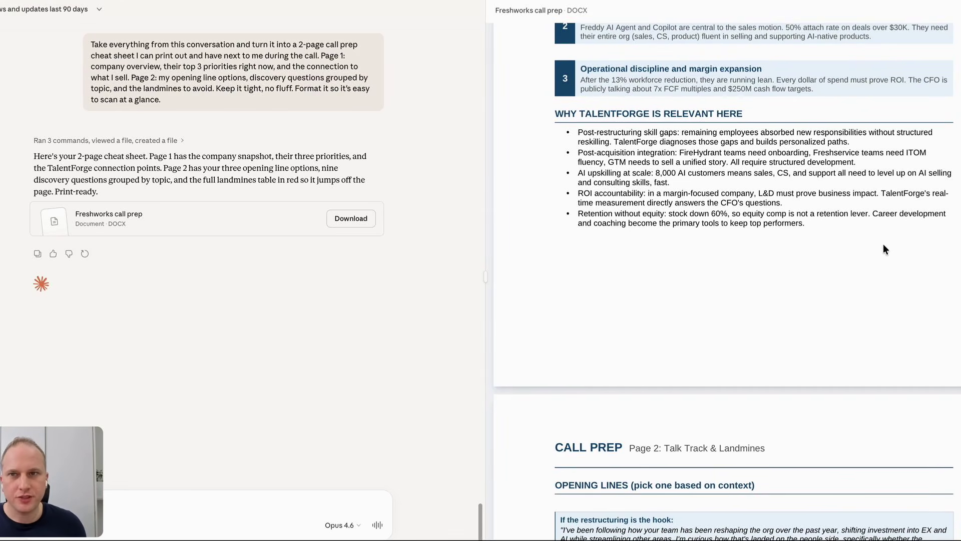
pyautogui.scroll(-13, 879, 276)
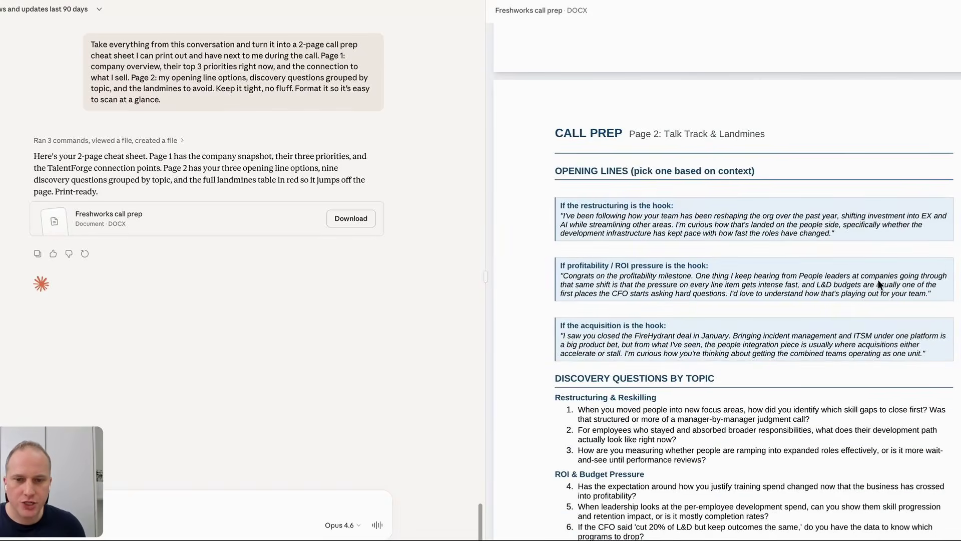
pyautogui.scroll(-10, 878, 280)
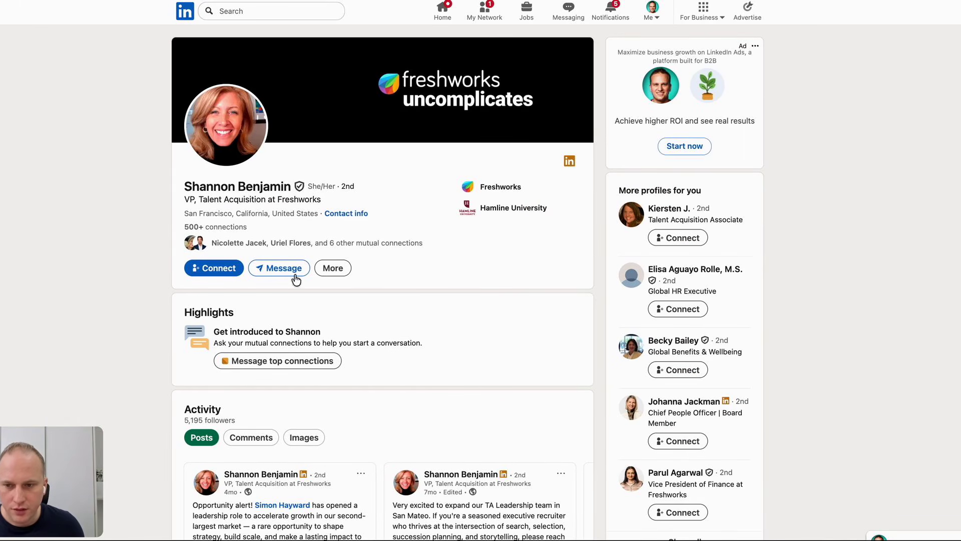
# Copy the contact's full LinkedIn profile into the chat and ask to tailor the angle, opening line and discovery questions to that person's role
pyautogui.scroll(-1, 146, 263)
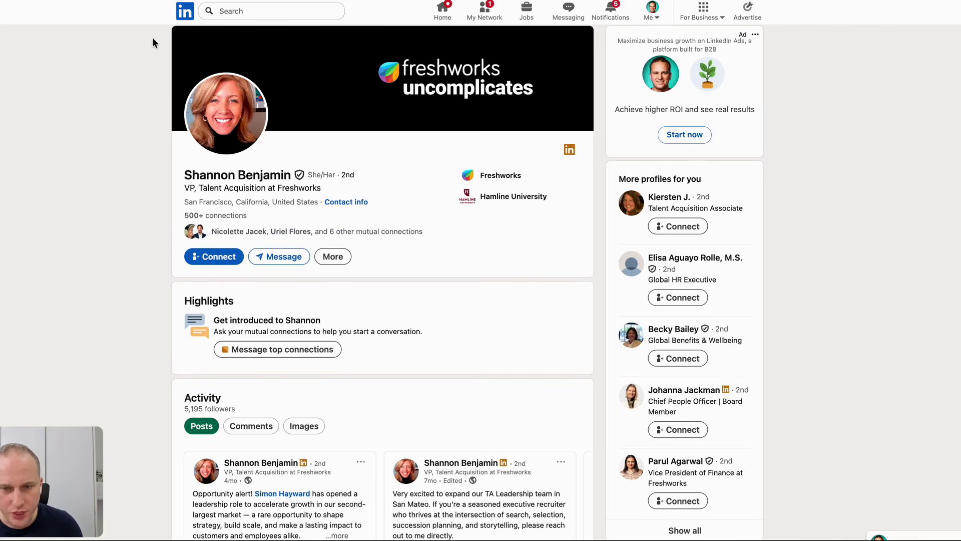
pyautogui.press('super+a')
pyautogui.press('End')
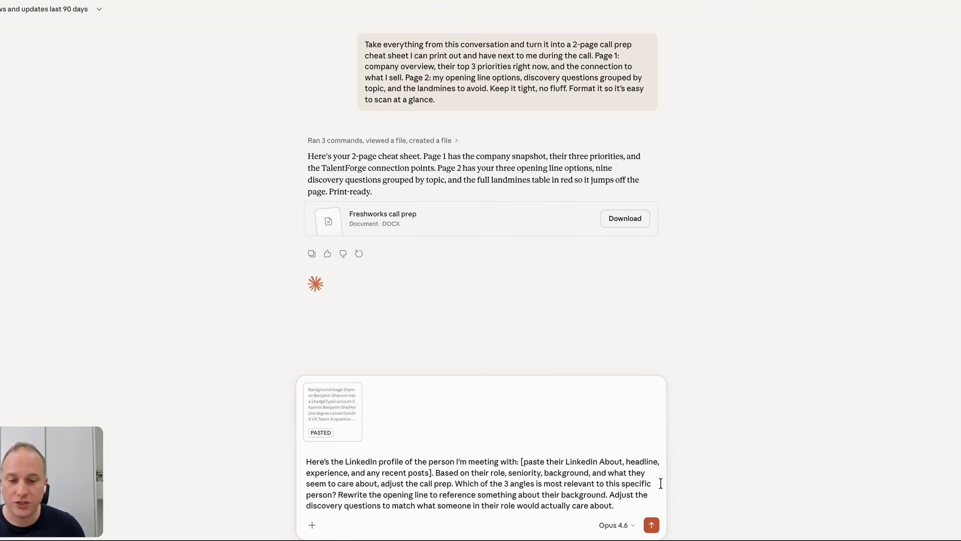
pyautogui.click(651, 524)
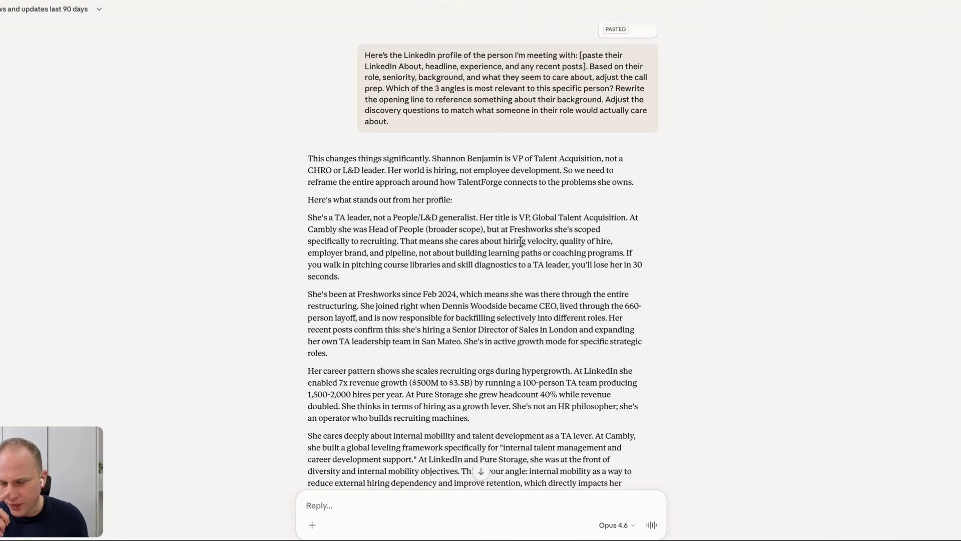
# Read the tailored call prep, including the rewritten opening line, adjusted discovery questions and the note about mutual connections
pyautogui.scroll(-1, 421, 224)
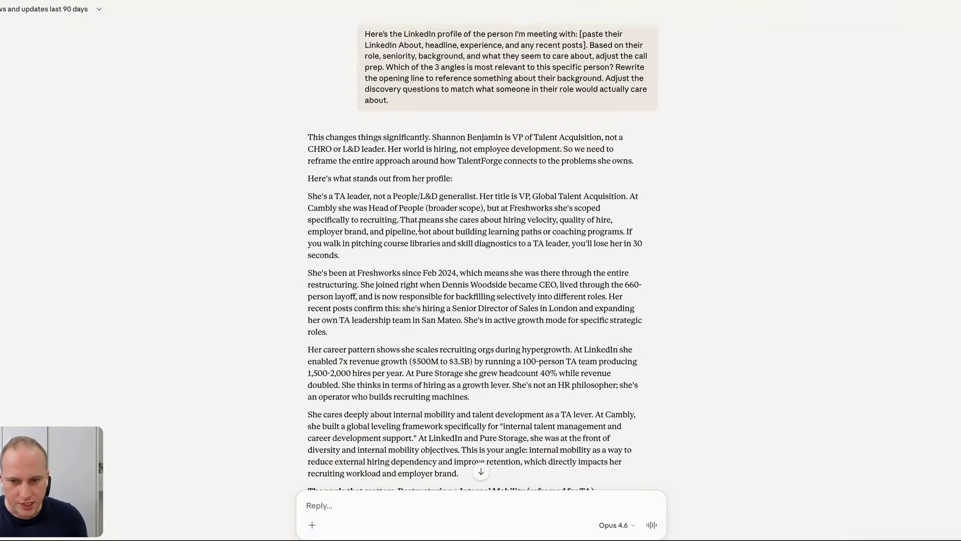
pyautogui.scroll(-5, 419, 226)
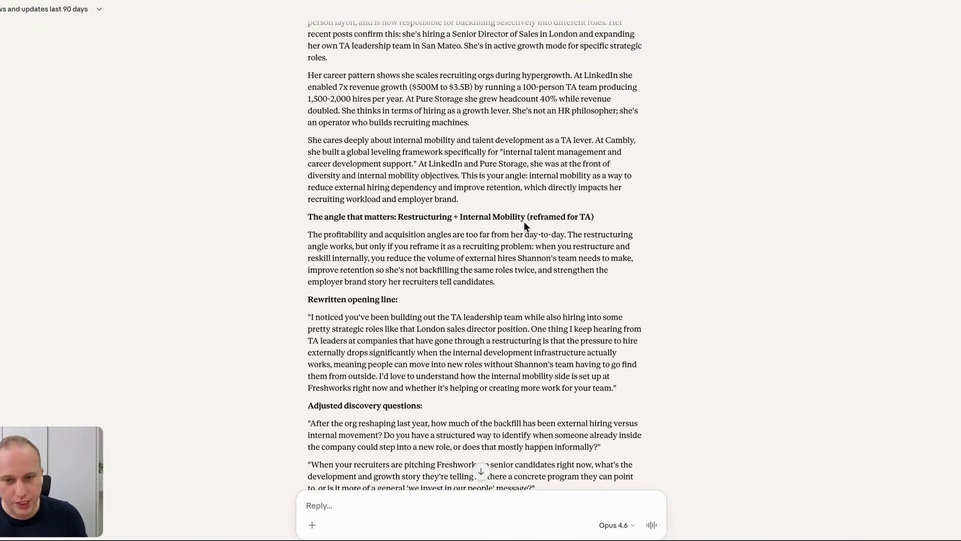
pyautogui.scroll(-2, 583, 221)
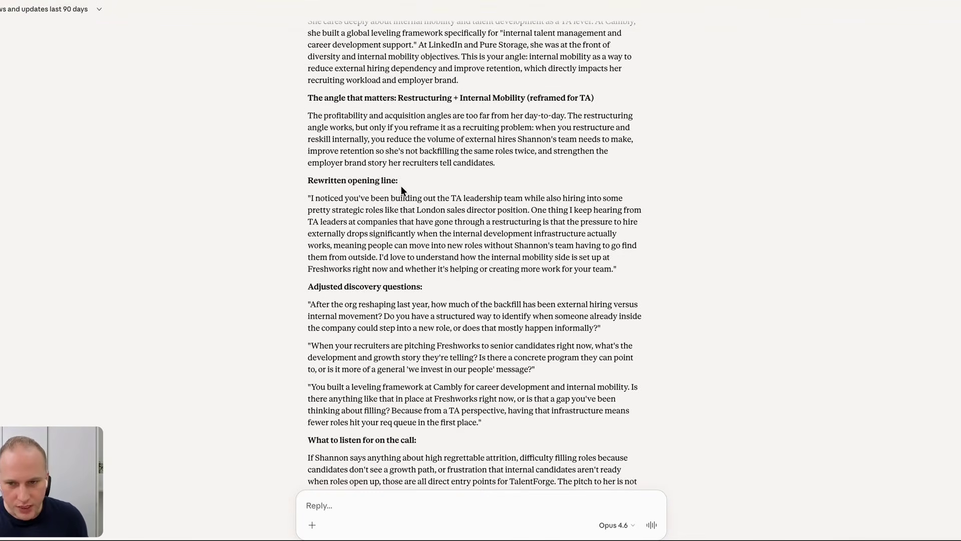
pyautogui.scroll(-3, 444, 260)
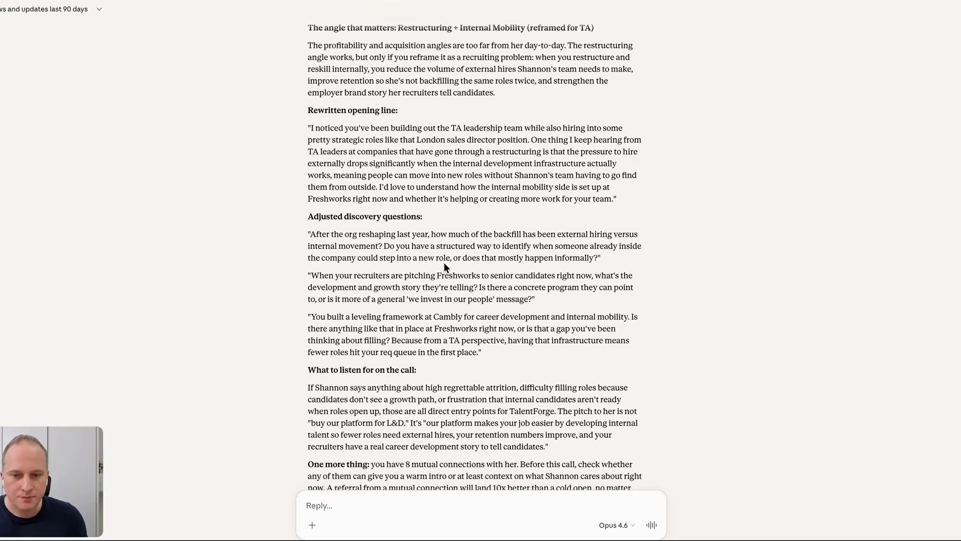
pyautogui.scroll(-1, 443, 262)
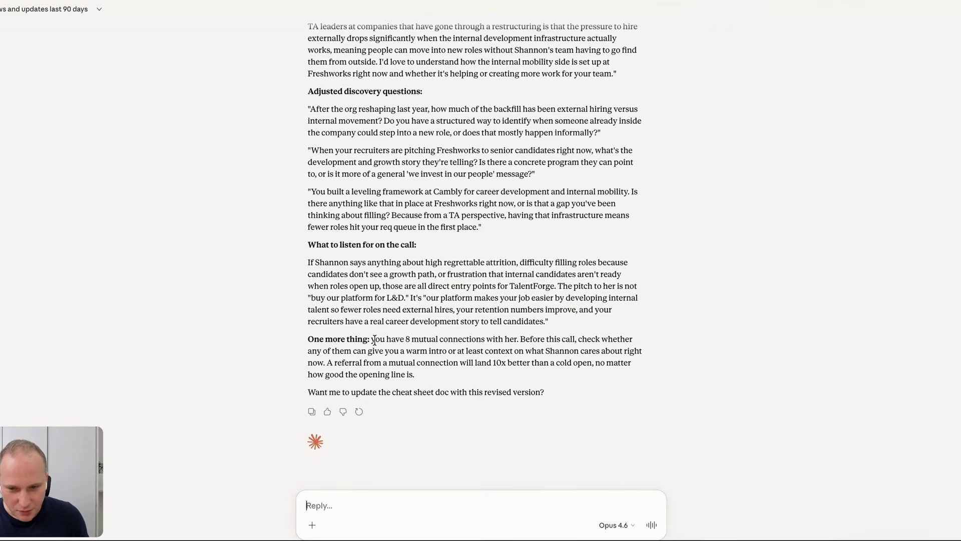
pyautogui.moveTo(372, 339); pyautogui.dragTo(598, 359)
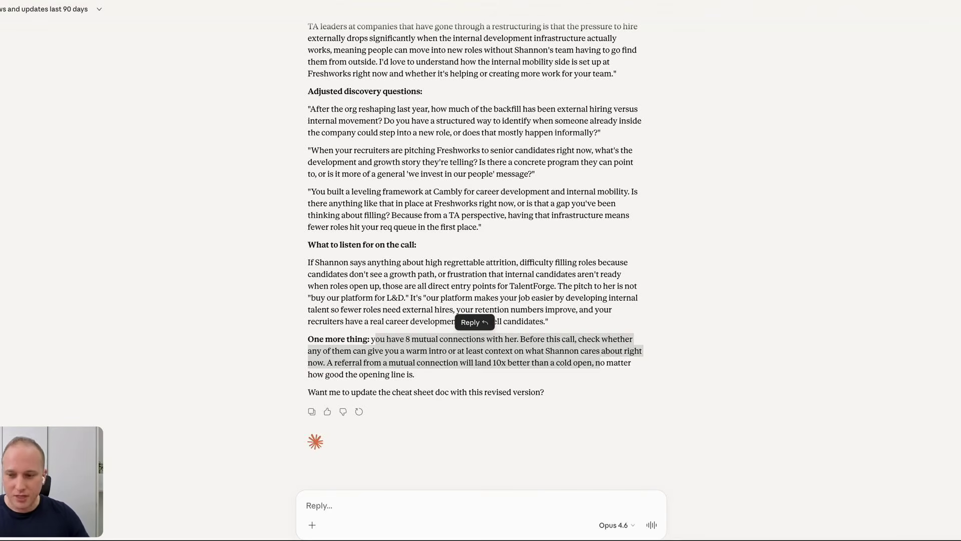
pyautogui.click(919, 514)
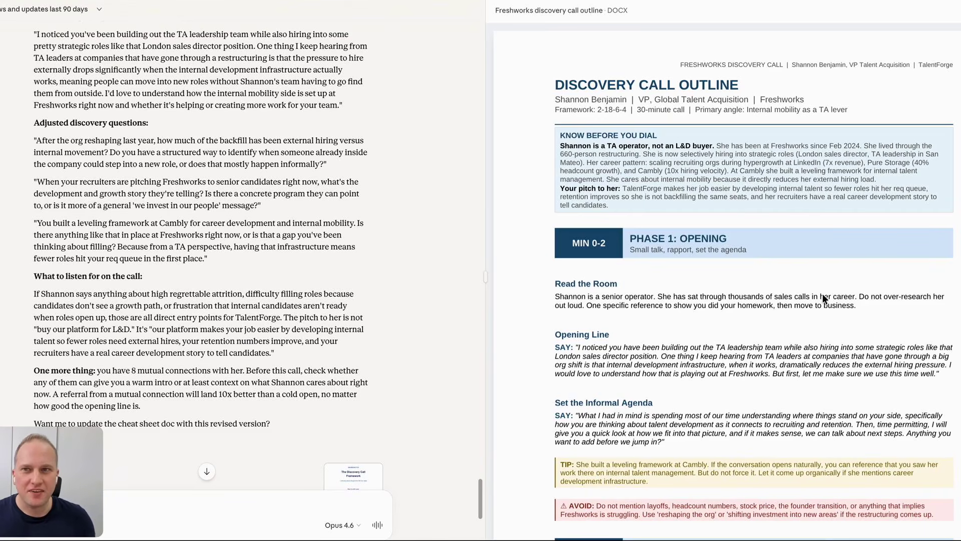
# Examine the Freshworks discovery call outline, focusing on the discovery questions, the listen-for and avoid notes, and Block C
pyautogui.scroll(-10, 826, 300)
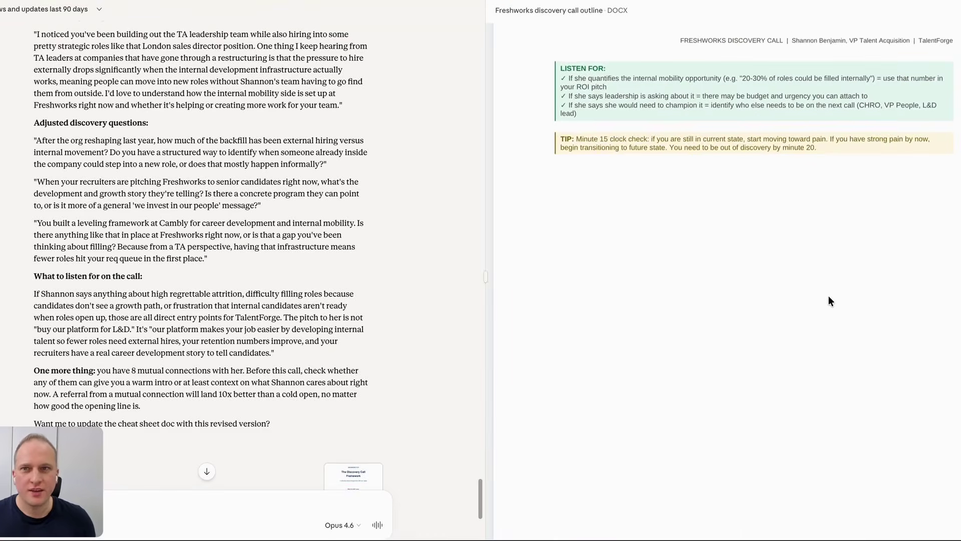
pyautogui.scroll(4, 828, 296)
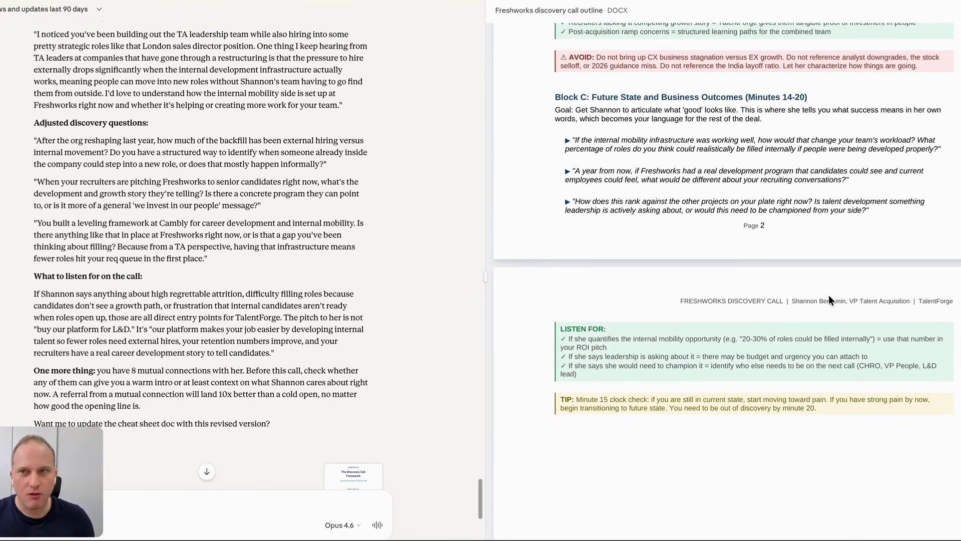
pyautogui.scroll(1, 828, 295)
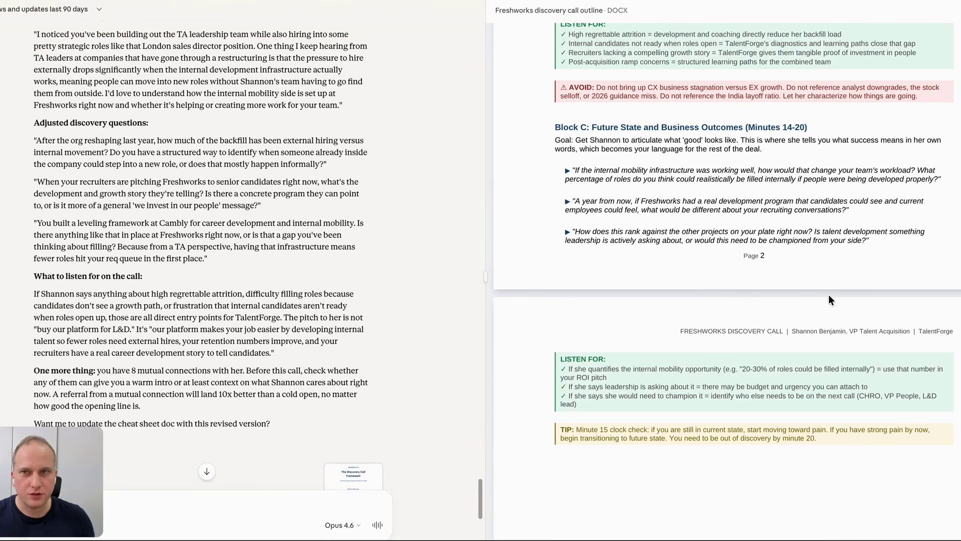
pyautogui.scroll(3, 829, 296)
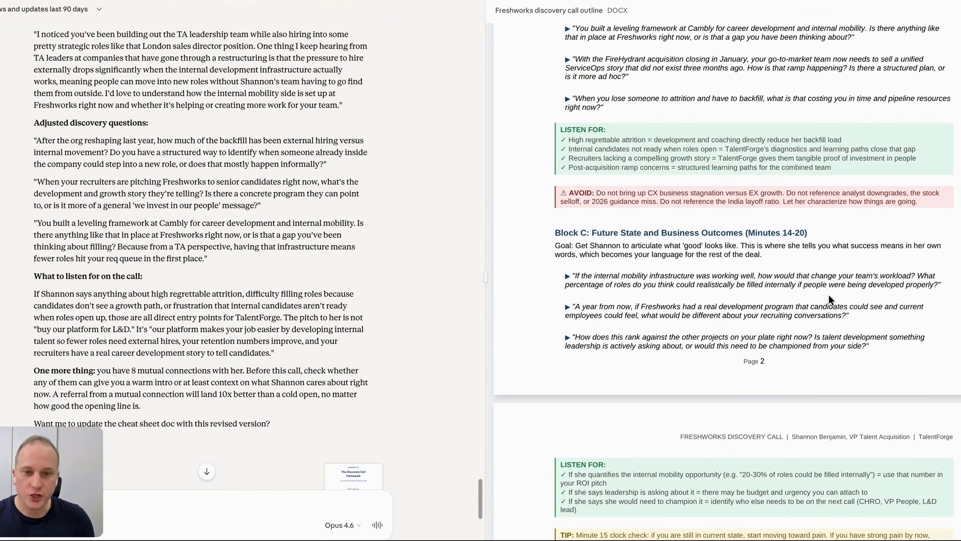